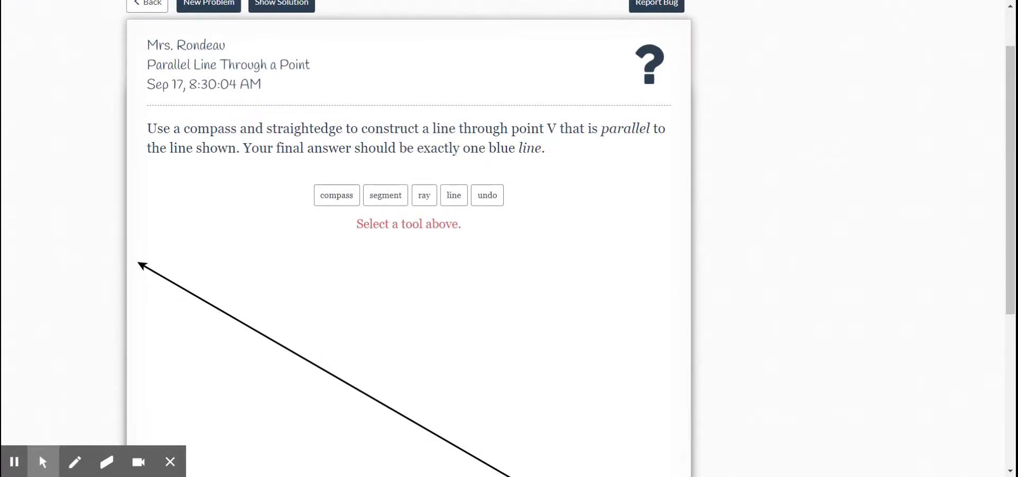
- Draw a transversal line through point V and a point near the middle of the given line
{"action": "scroll", "coordinate": [408, 239], "scroll_direction": "down", "scroll_amount": 2}
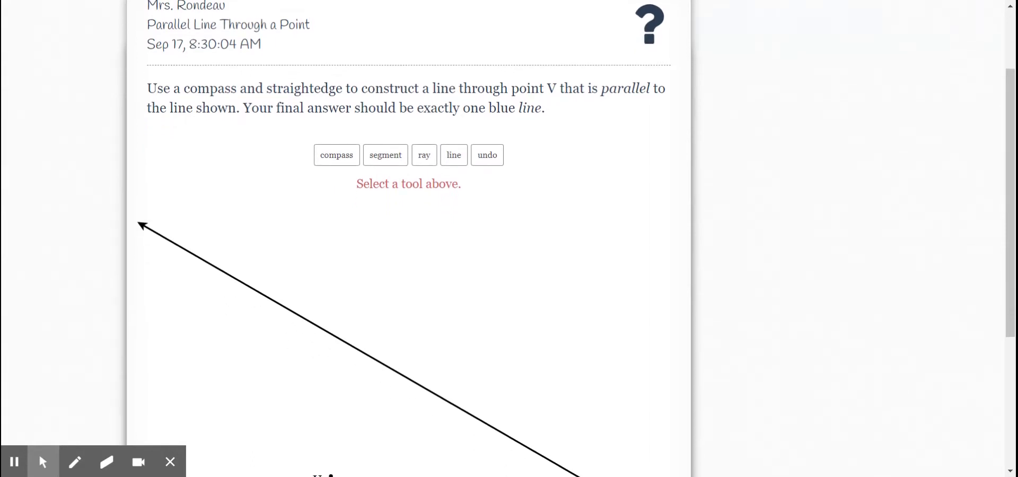
{"action": "scroll", "coordinate": [408, 238], "scroll_direction": "down", "scroll_amount": 2}
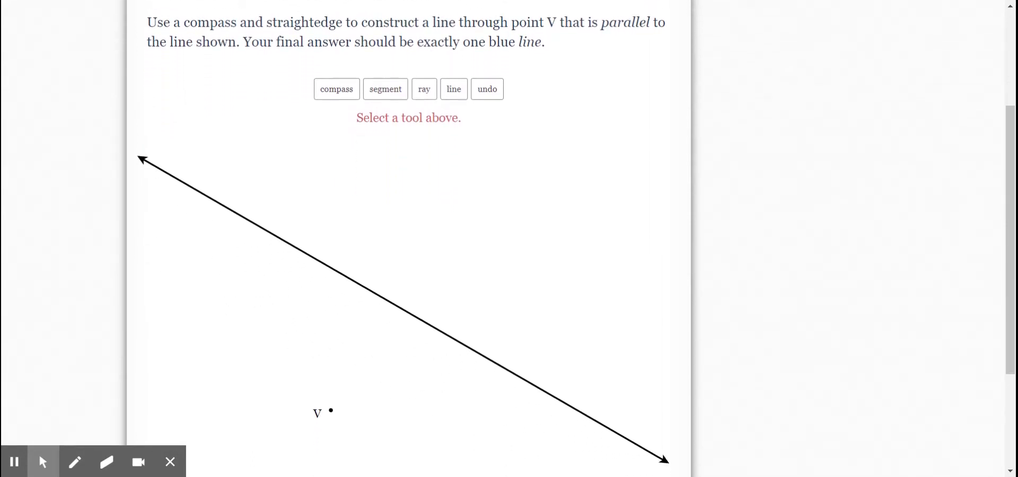
{"action": "scroll", "coordinate": [409, 239], "scroll_direction": "down", "scroll_amount": 2}
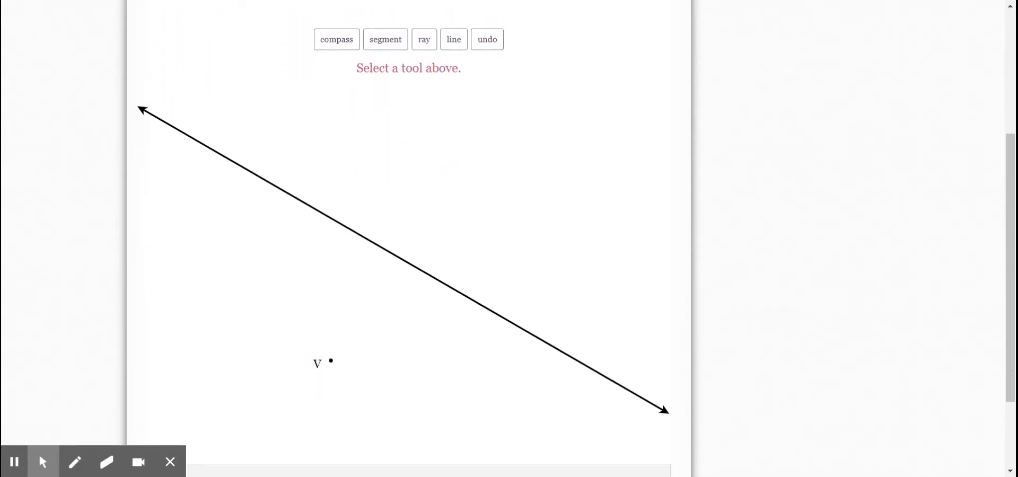
{"action": "scroll", "coordinate": [408, 239], "scroll_direction": "up", "scroll_amount": 2}
{"action": "scroll", "coordinate": [408, 239], "scroll_direction": "down", "scroll_amount": 2}
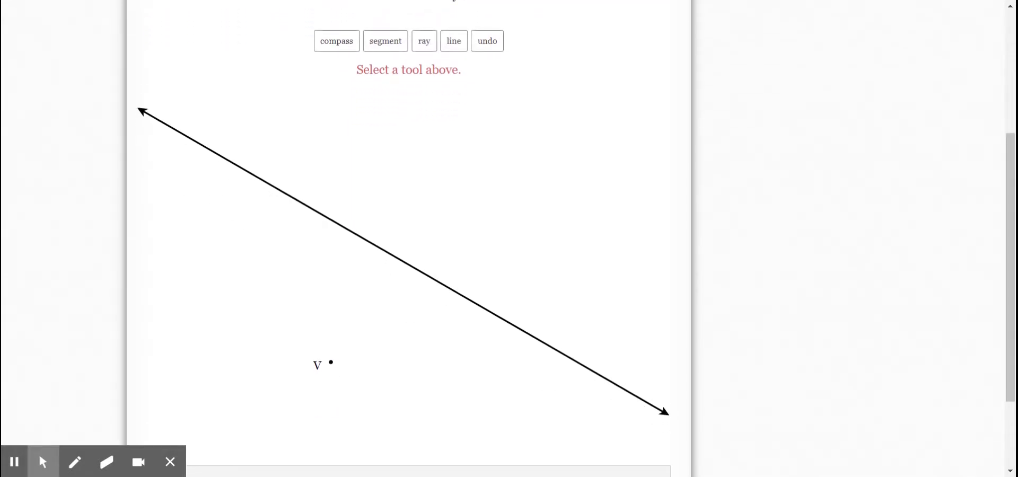
{"action": "scroll", "coordinate": [409, 238], "scroll_direction": "down", "scroll_amount": 1}
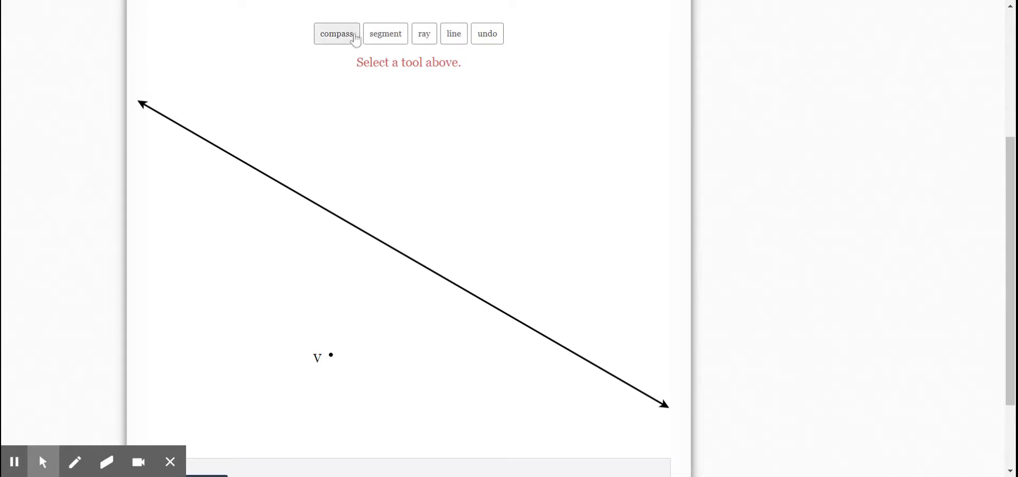
{"action": "left_click", "coordinate": [458, 35]}
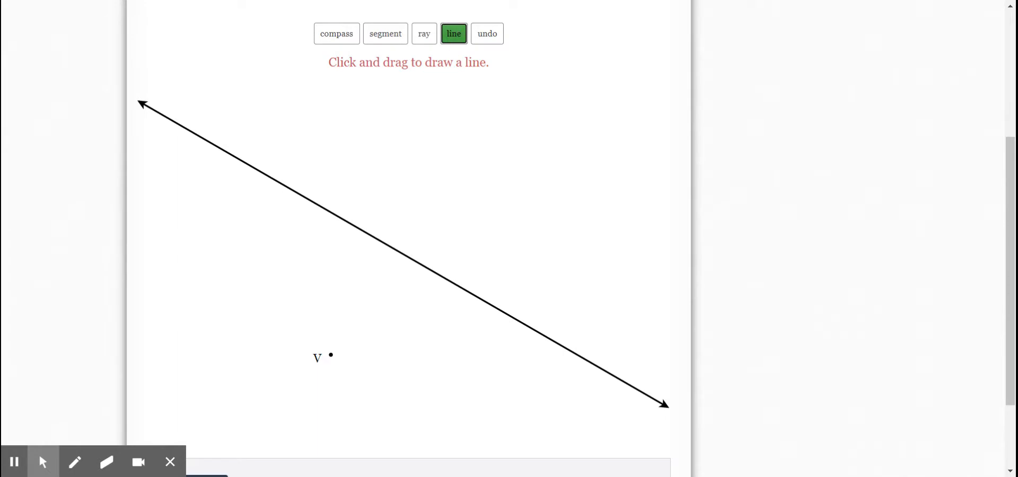
{"action": "left_click", "coordinate": [403, 258]}
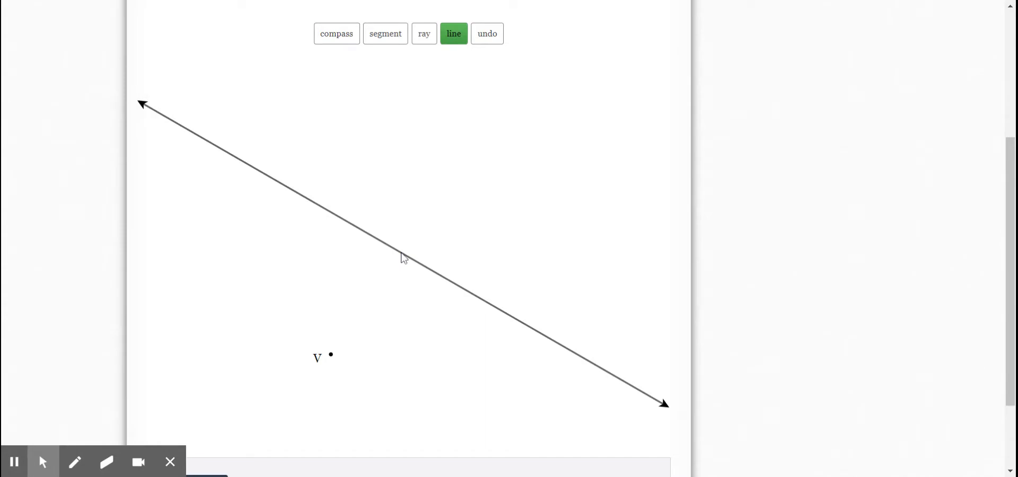
{"action": "mouse_move", "coordinate": [400, 251]}
{"action": "left_mouse_down"}
{"action": "mouse_move", "coordinate": [382, 266]}
{"action": "mouse_move", "coordinate": [400, 261]}
{"action": "mouse_move", "coordinate": [336, 370]}
{"action": "mouse_move", "coordinate": [396, 297]}
{"action": "mouse_move", "coordinate": [337, 365]}
{"action": "left_mouse_up"}
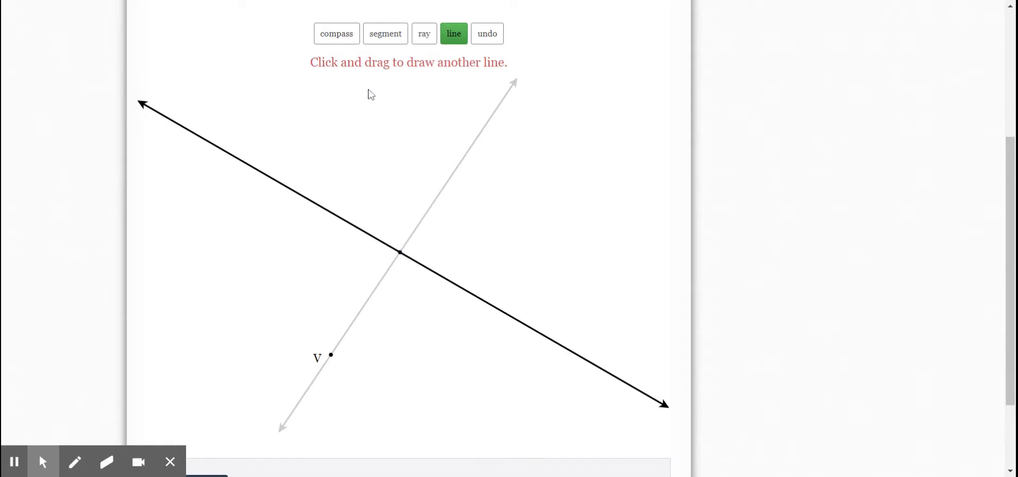
- With the compass centered where the transversal meets the given line, draw an arc crossing both lines, with its radius point on the given line
{"action": "left_click", "coordinate": [336, 37]}
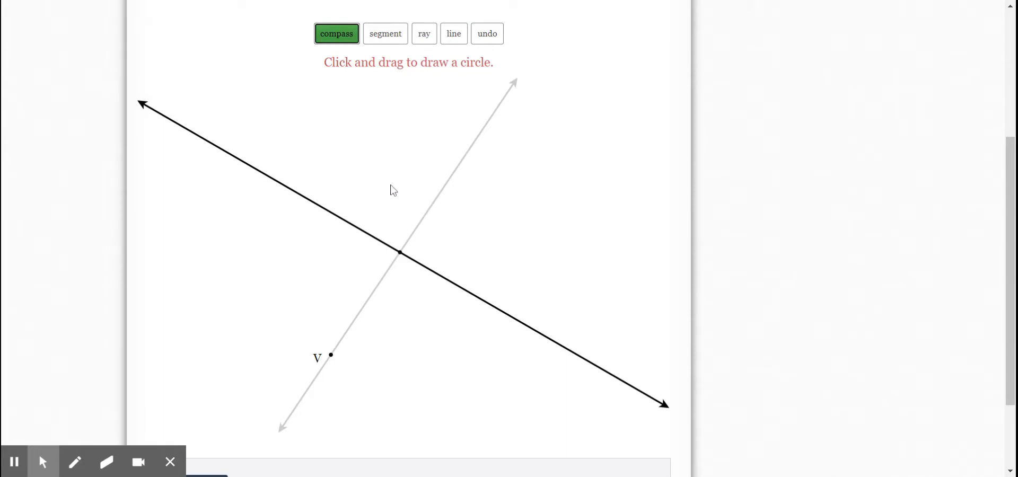
{"action": "left_click", "coordinate": [401, 255]}
{"action": "left_click_drag", "start_coordinate": [387, 234], "coordinate": [358, 227]}
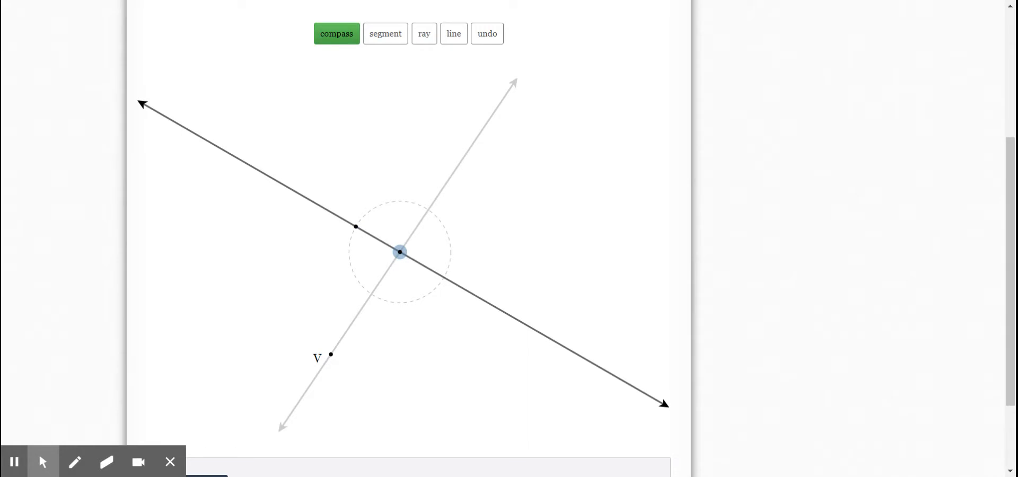
{"action": "left_click", "coordinate": [357, 227]}
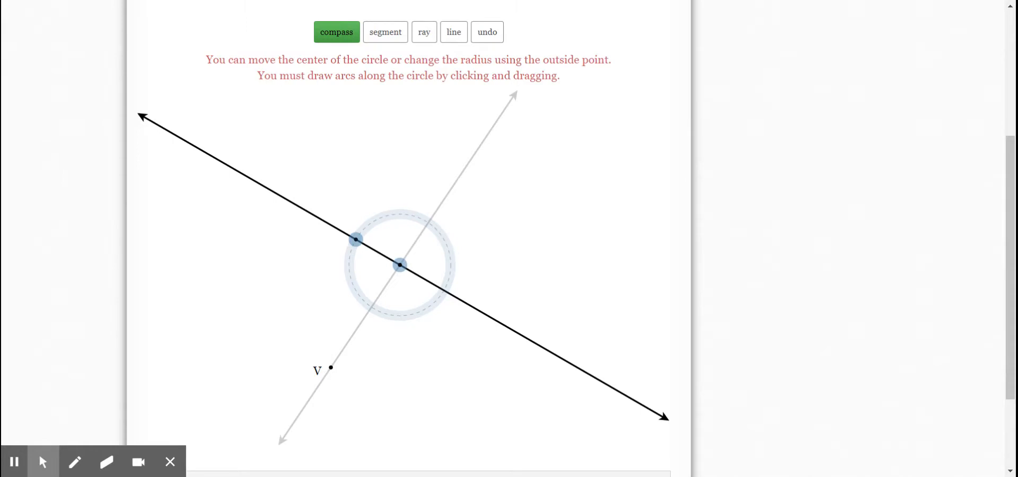
{"action": "mouse_move", "coordinate": [377, 218]}
{"action": "left_mouse_down"}
{"action": "mouse_move", "coordinate": [350, 238]}
{"action": "mouse_move", "coordinate": [346, 278]}
{"action": "mouse_move", "coordinate": [378, 313]}
{"action": "mouse_move", "coordinate": [409, 323]}
{"action": "left_mouse_up"}
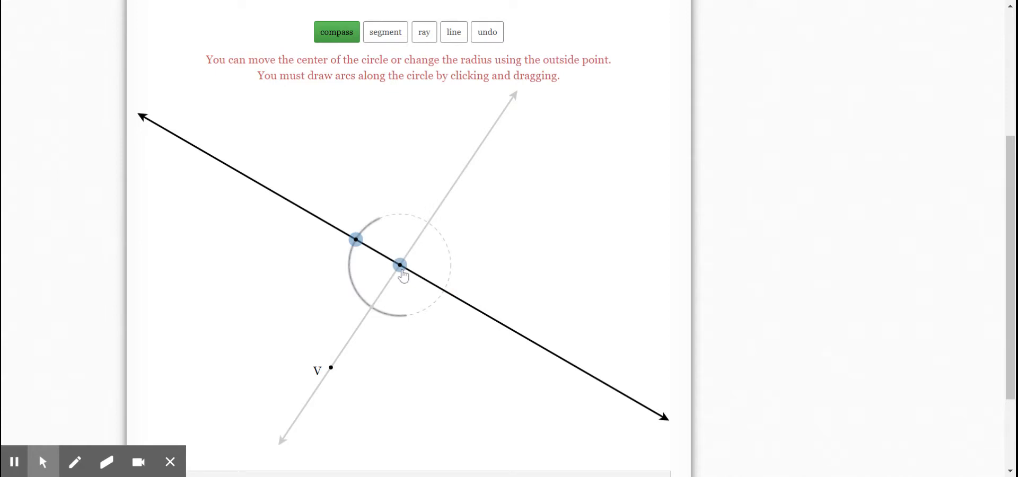
- Move the compass center to point V with the same radius and draw a matching arc across the transversal
{"action": "left_click_drag", "start_coordinate": [402, 270], "coordinate": [324, 379]}
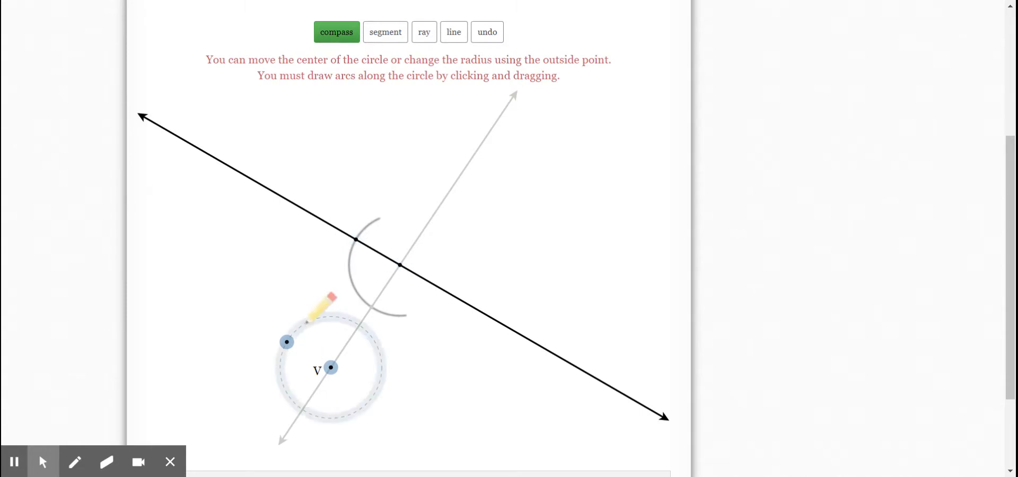
{"action": "mouse_move", "coordinate": [307, 322]}
{"action": "left_mouse_down"}
{"action": "mouse_move", "coordinate": [289, 332]}
{"action": "mouse_move", "coordinate": [294, 401]}
{"action": "mouse_move", "coordinate": [339, 440]}
{"action": "left_mouse_up"}
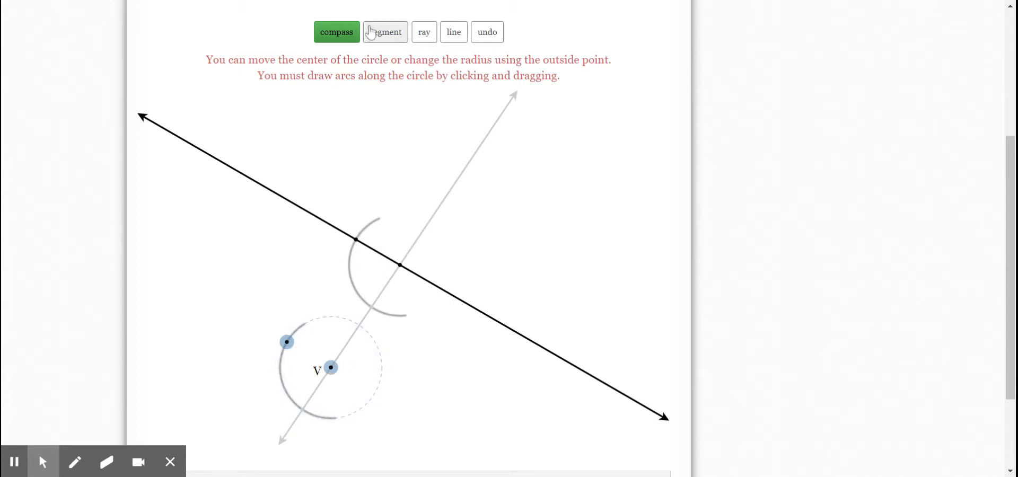
{"action": "left_click", "coordinate": [344, 38]}
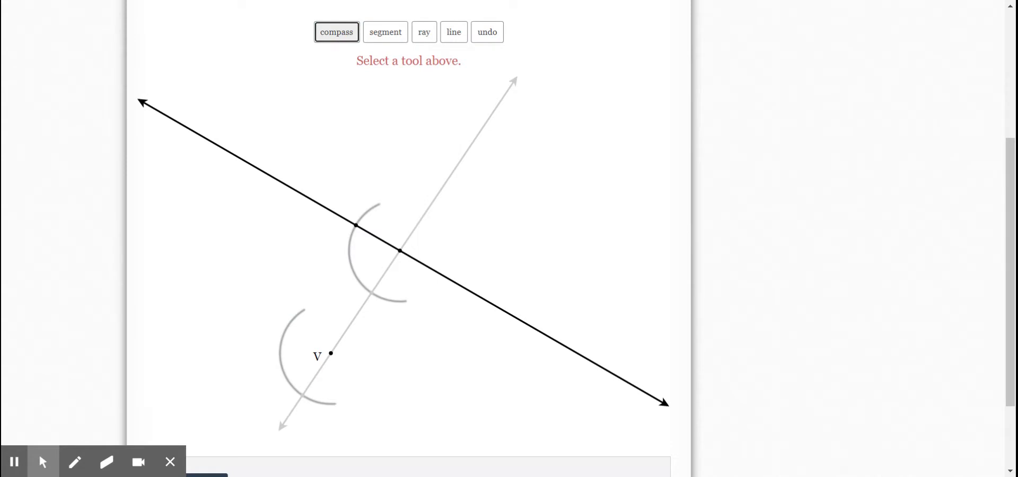
- Center a new compass circle where the upper arc crosses the transversal, set its radius to the arc's crossing with the given line, and draw an arc there
{"action": "left_click", "coordinate": [344, 38]}
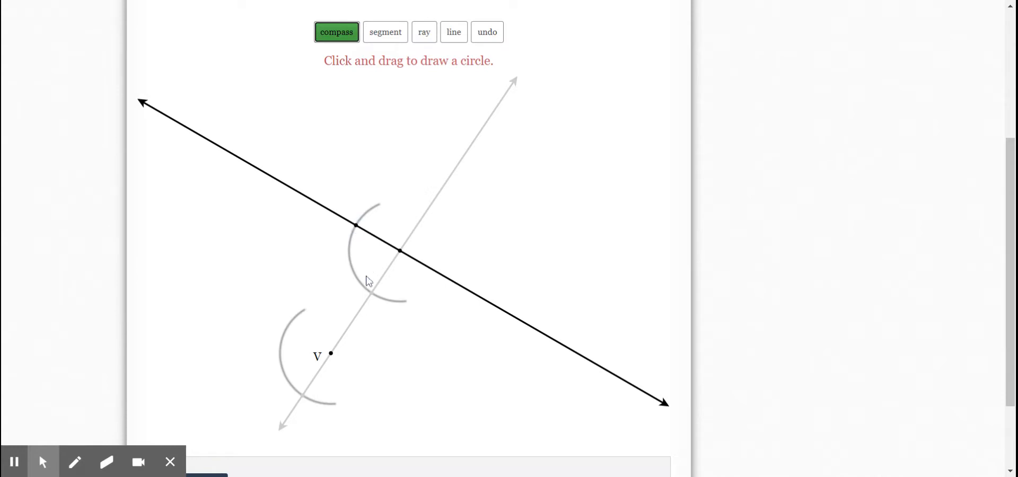
{"action": "left_click", "coordinate": [342, 33]}
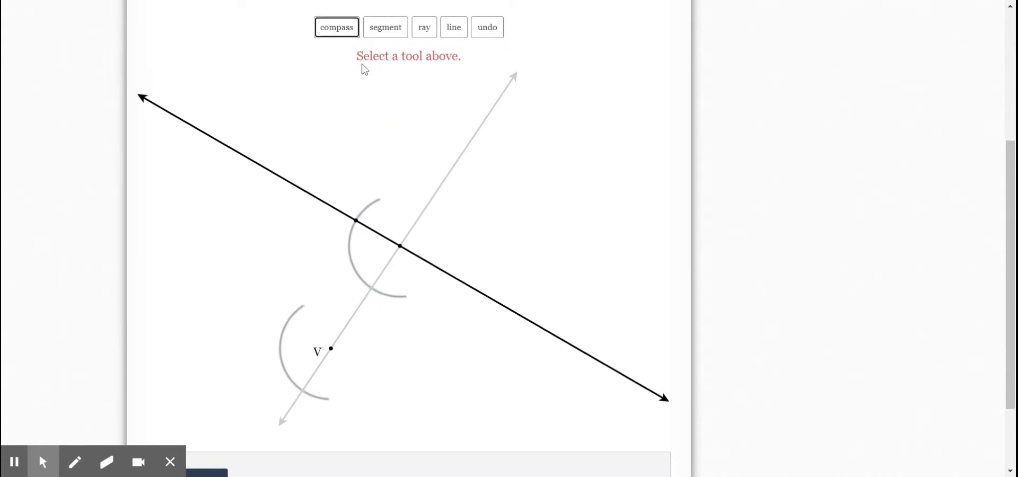
{"action": "left_click", "coordinate": [345, 33]}
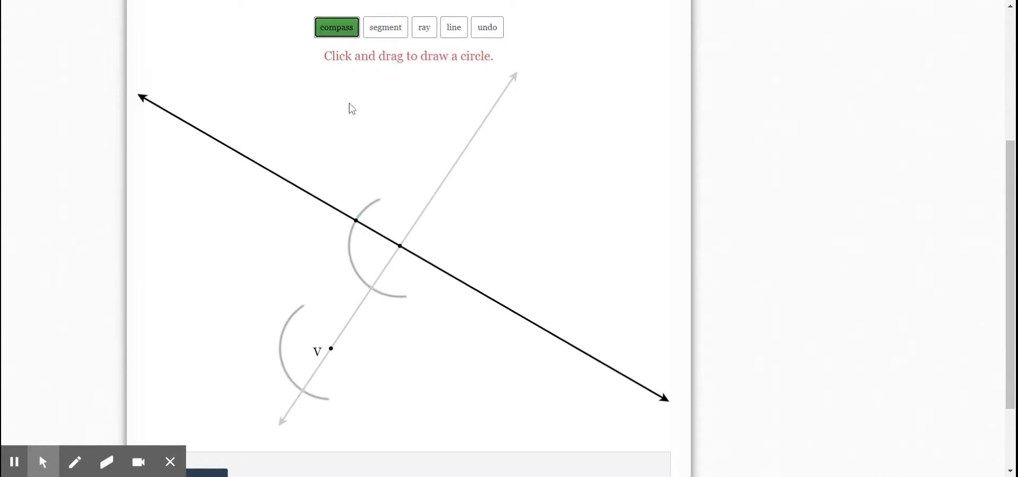
{"action": "left_click", "coordinate": [372, 290]}
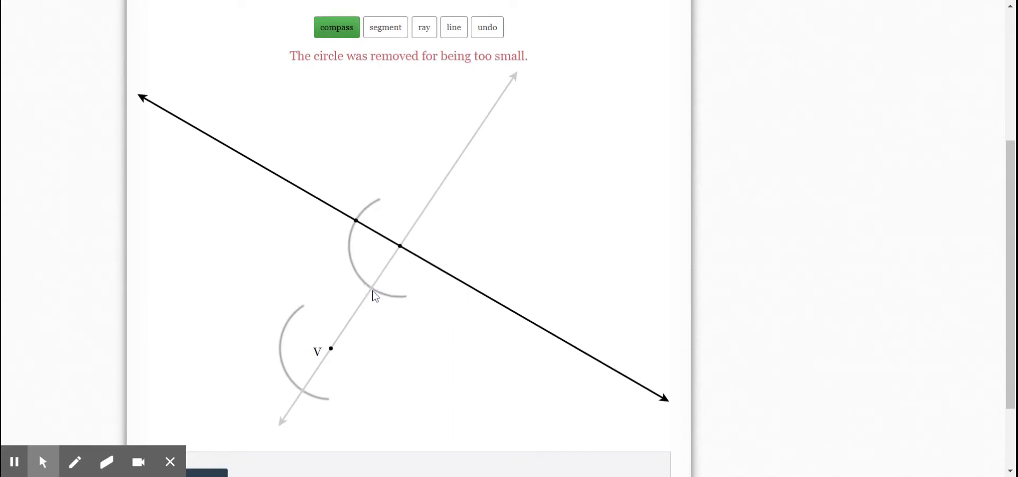
{"action": "left_click_drag", "start_coordinate": [373, 290], "coordinate": [357, 230]}
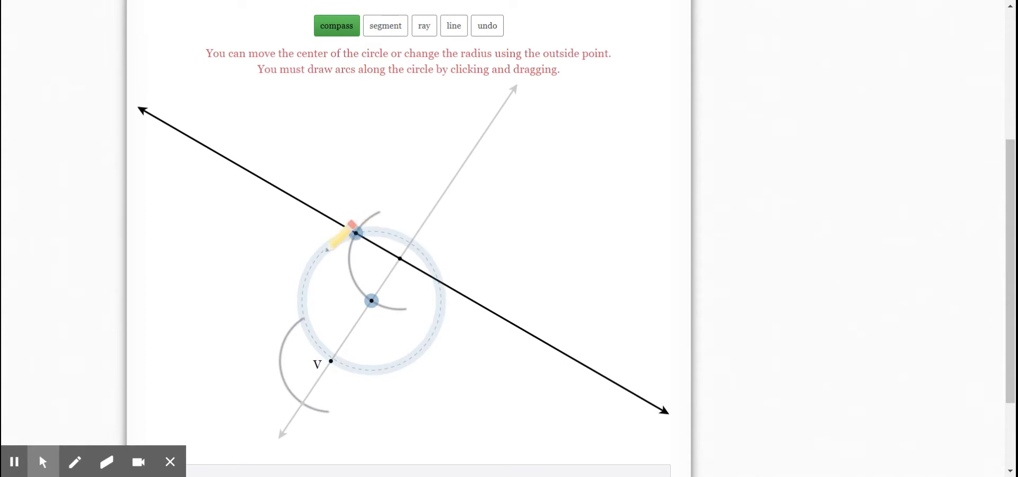
{"action": "mouse_move", "coordinate": [328, 247]}
{"action": "left_mouse_down"}
{"action": "mouse_move", "coordinate": [368, 233]}
{"action": "mouse_move", "coordinate": [404, 239]}
{"action": "mouse_move", "coordinate": [348, 229]}
{"action": "mouse_move", "coordinate": [307, 272]}
{"action": "left_mouse_up"}
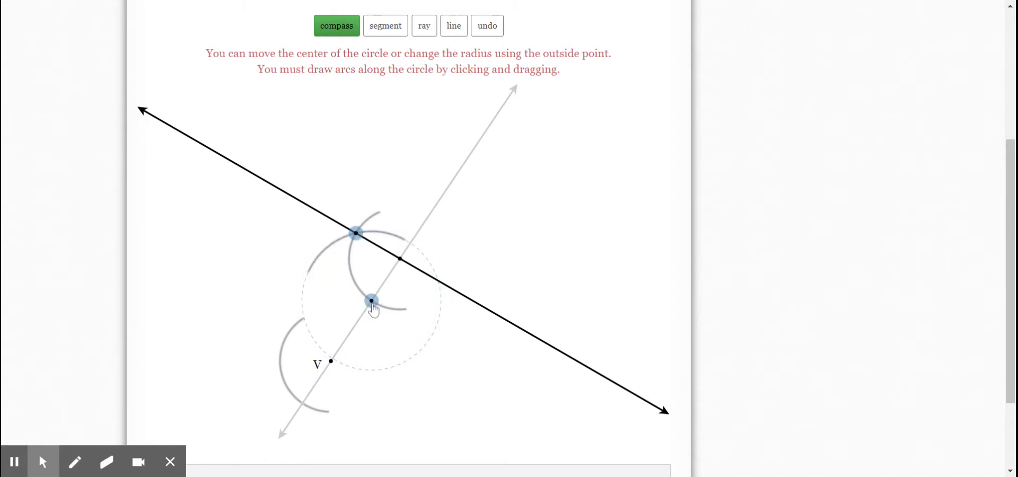
- Move the compass with the same radius to where V's arc crosses the transversal, and draw an arc intersecting V's arc
{"action": "left_click_drag", "start_coordinate": [372, 306], "coordinate": [343, 357]}
{"action": "left_click_drag", "start_coordinate": [328, 375], "coordinate": [303, 416]}
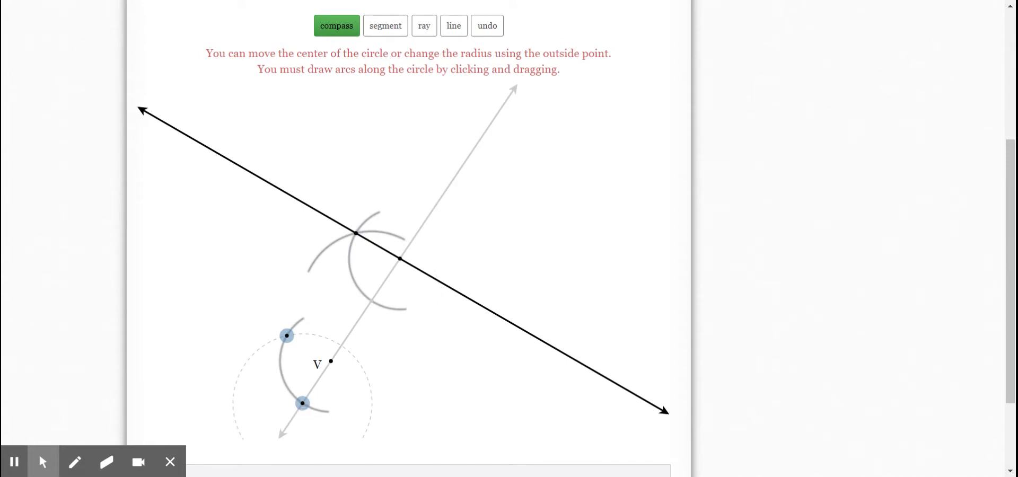
{"action": "mouse_move", "coordinate": [302, 404]}
{"action": "left_mouse_down"}
{"action": "mouse_move", "coordinate": [403, 316]}
{"action": "mouse_move", "coordinate": [364, 307]}
{"action": "mouse_move", "coordinate": [307, 400]}
{"action": "left_mouse_up"}
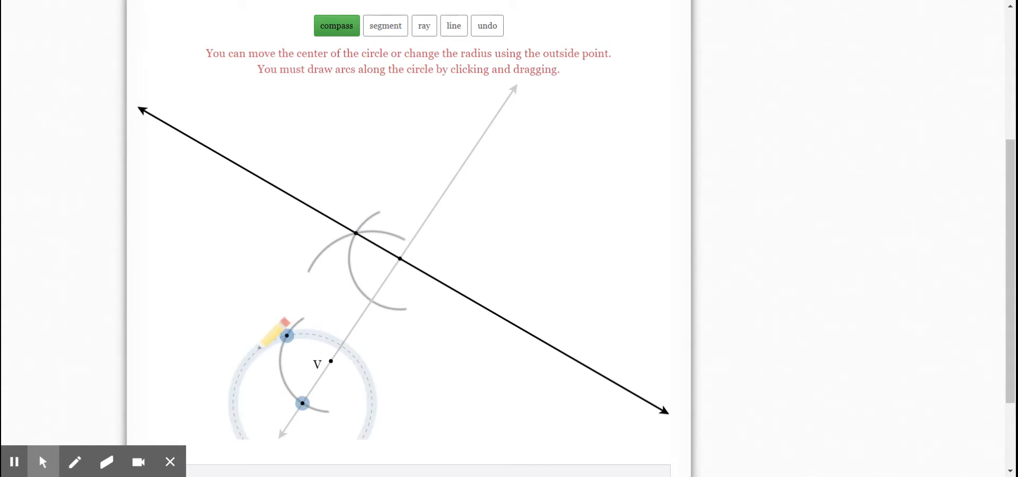
{"action": "mouse_move", "coordinate": [260, 346]}
{"action": "left_mouse_down"}
{"action": "mouse_move", "coordinate": [306, 333]}
{"action": "mouse_move", "coordinate": [331, 345]}
{"action": "left_mouse_up"}
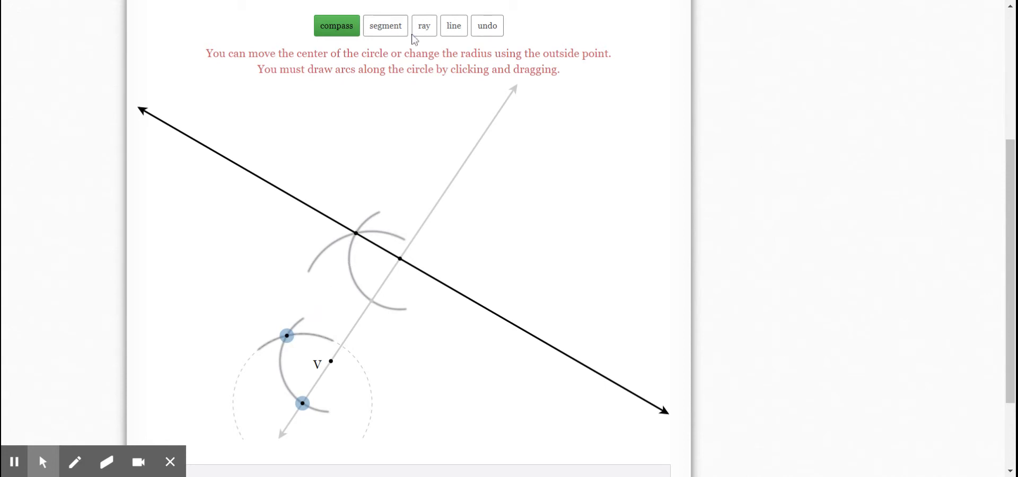
{"action": "left_click", "coordinate": [340, 32]}
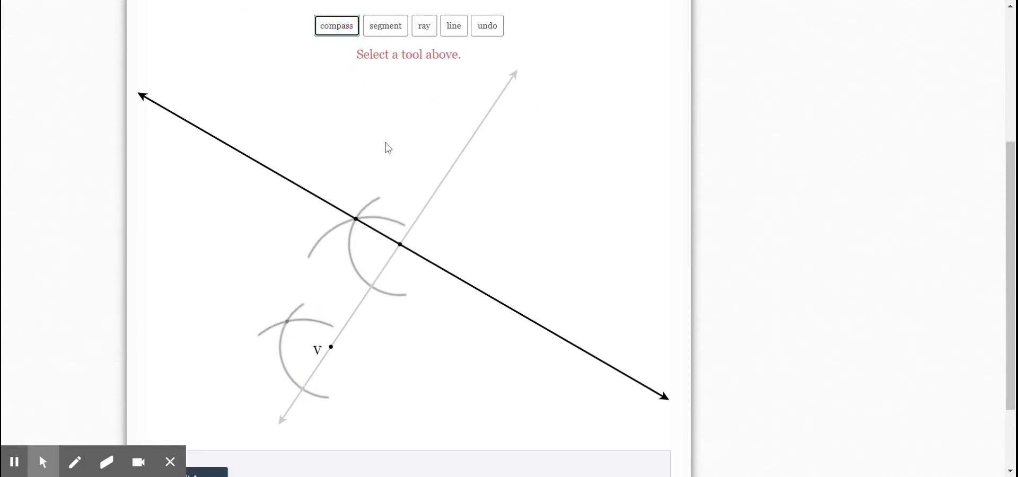
- Draw the parallel line through point V and the intersection of the two lower arcs
{"action": "left_click", "coordinate": [455, 33]}
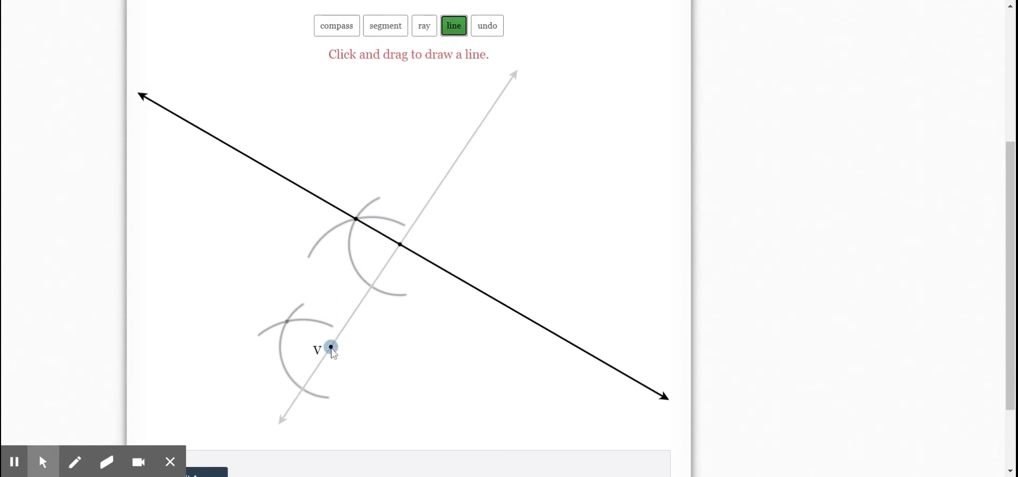
{"action": "left_click", "coordinate": [331, 348]}
{"action": "left_click_drag", "start_coordinate": [332, 350], "coordinate": [287, 326]}
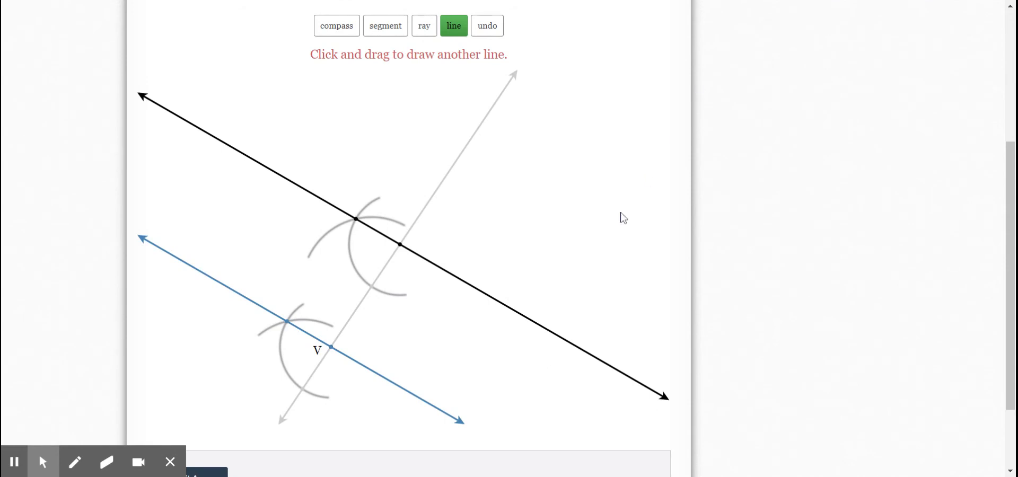
{"action": "scroll", "coordinate": [623, 218], "scroll_direction": "up", "scroll_amount": 1}
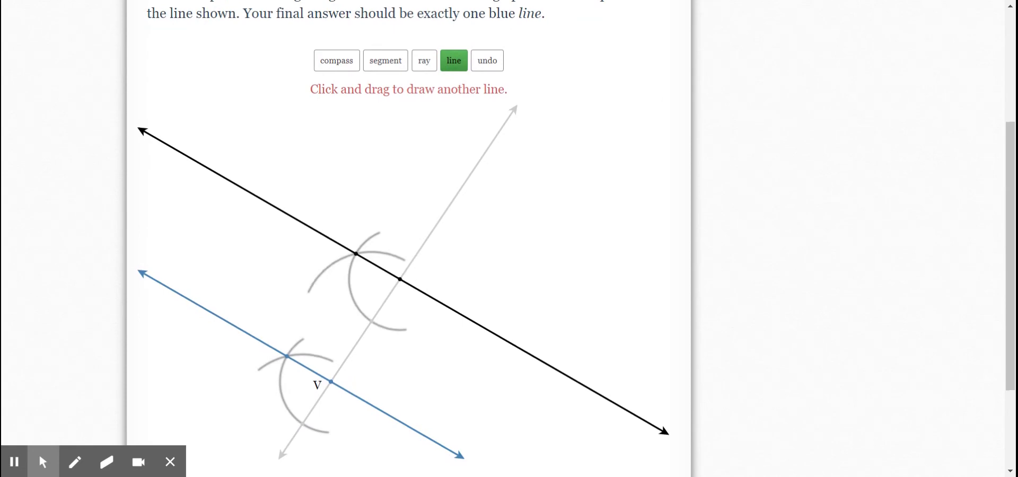
{"action": "scroll", "coordinate": [576, 239], "scroll_direction": "down", "scroll_amount": 2}
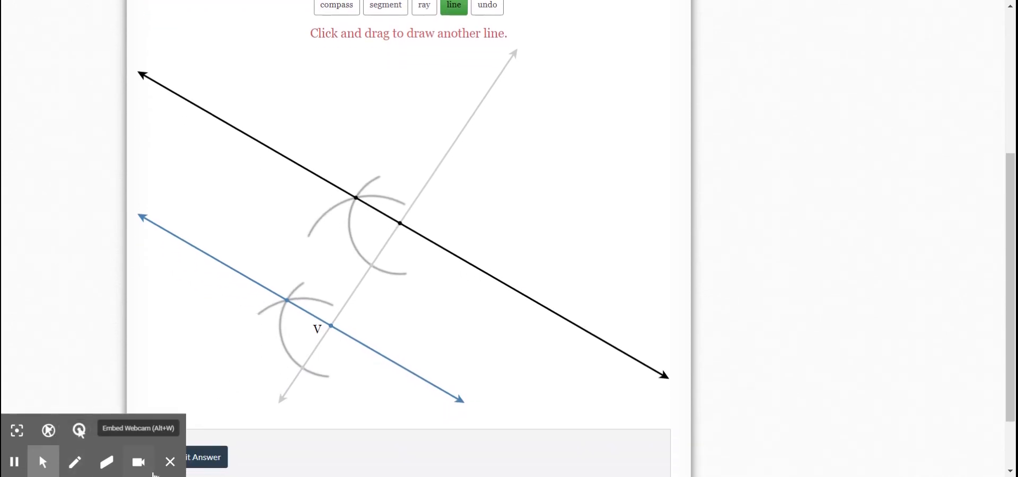